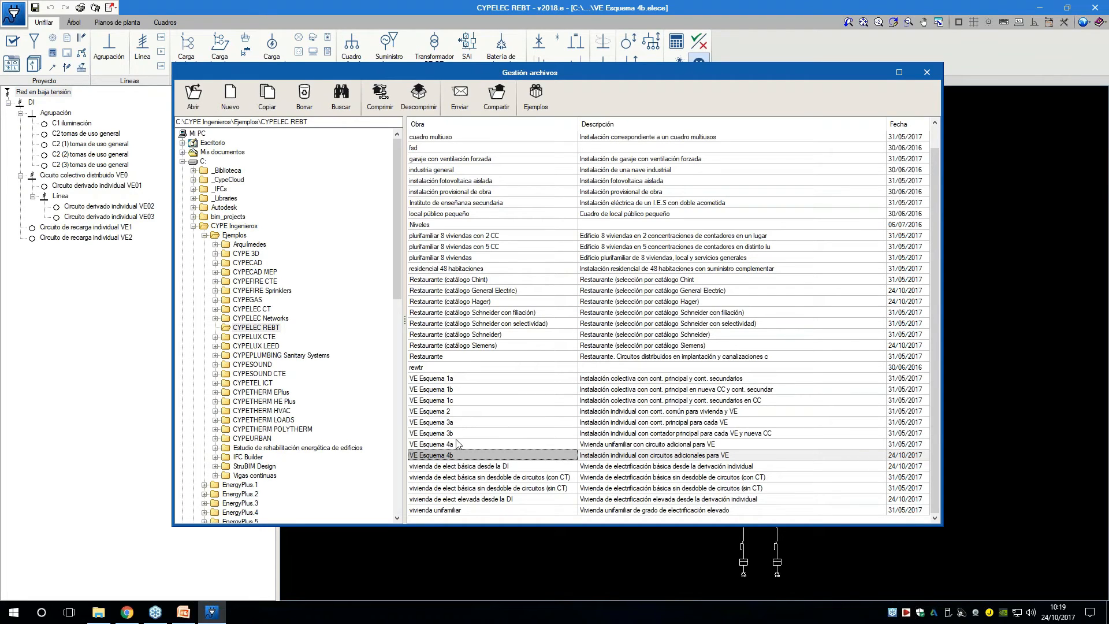
- Open the VE Esquema 1a example project and view the EV charging branch of its single-line diagram
{"action": "double_click", "coordinate": [459, 380]}
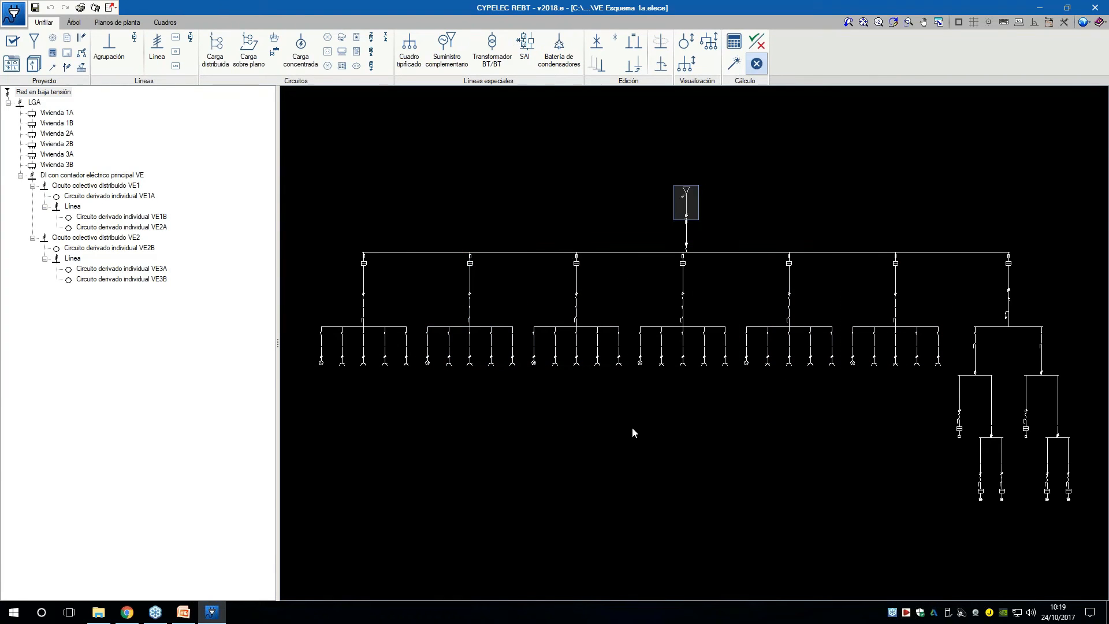
{"action": "scroll", "coordinate": [1037, 287], "scroll_direction": "up", "scroll_amount": 4}
{"action": "scroll", "coordinate": [803, 187], "scroll_direction": "up", "scroll_amount": 3}
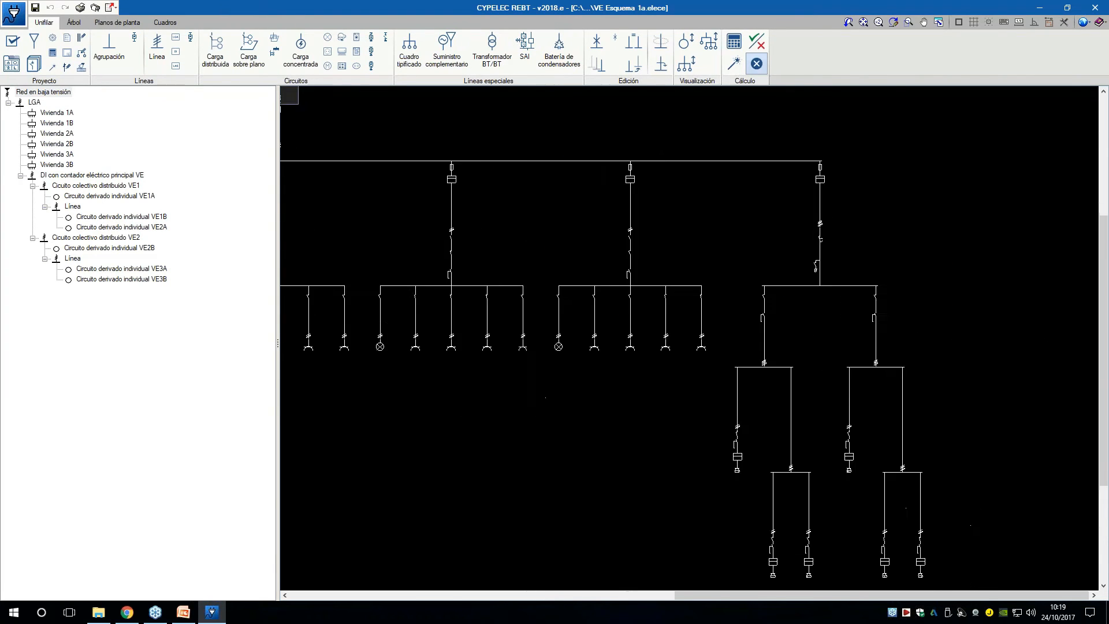
{"action": "scroll", "coordinate": [804, 187], "scroll_direction": "down", "scroll_amount": 3}
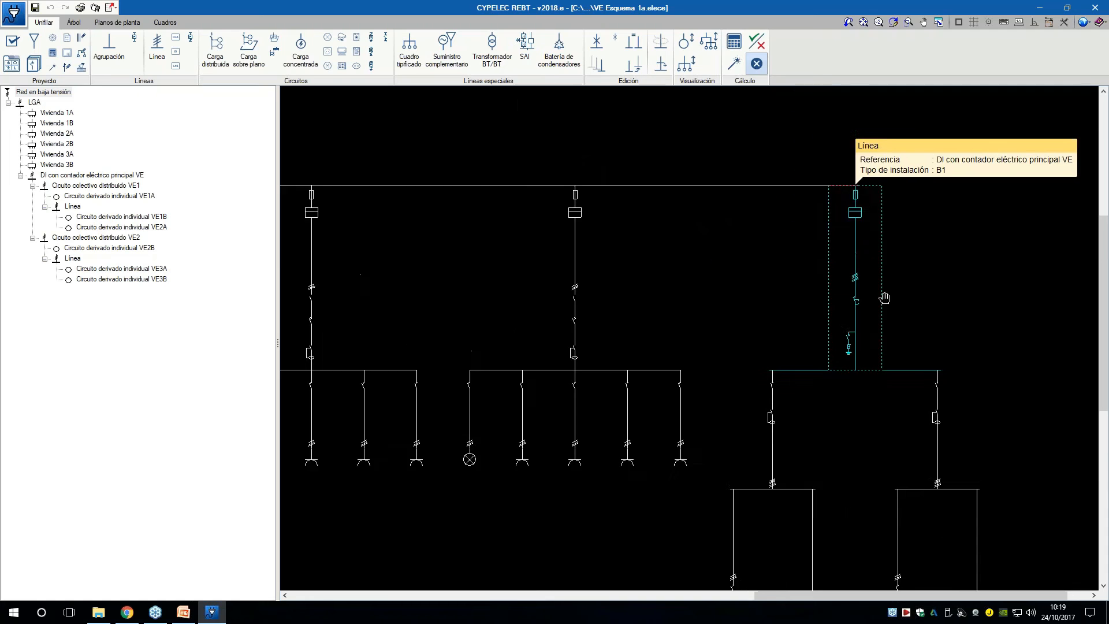
- Add a Sistema de protección de la LGA (SPL) to the LGA line, placed between Canalización and the general switch
{"action": "scroll", "coordinate": [492, 139], "scroll_direction": "up", "scroll_amount": 3}
{"action": "scroll", "coordinate": [663, 219], "scroll_direction": "up", "scroll_amount": 1}
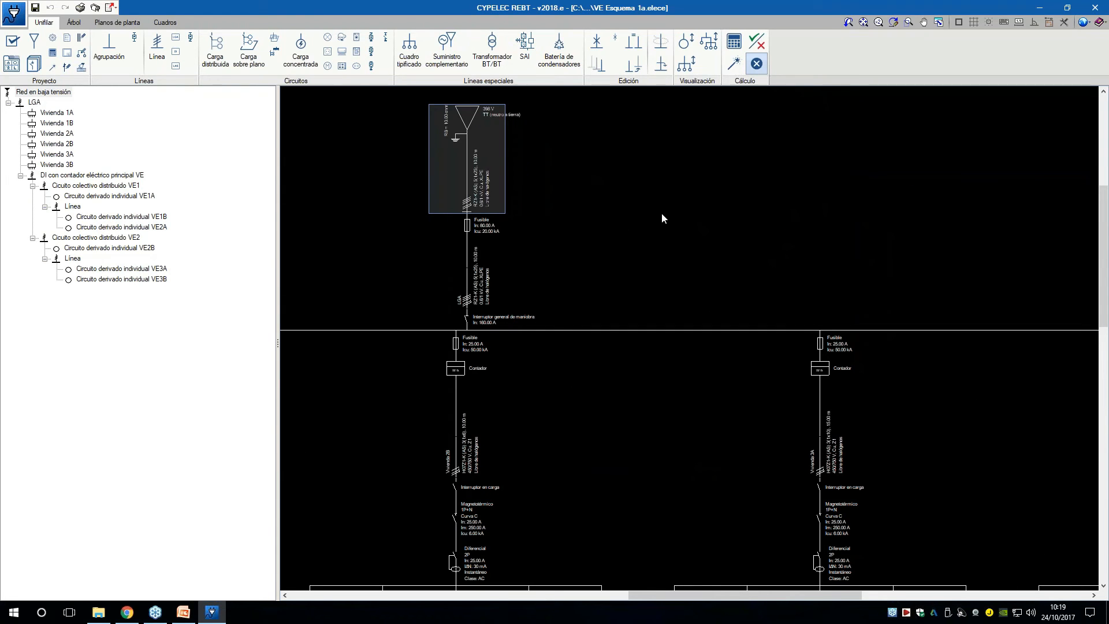
{"action": "scroll", "coordinate": [514, 271], "scroll_direction": "up", "scroll_amount": 2}
{"action": "middle_click_drag", "start_coordinate": [564, 276], "coordinate": [618, 309]}
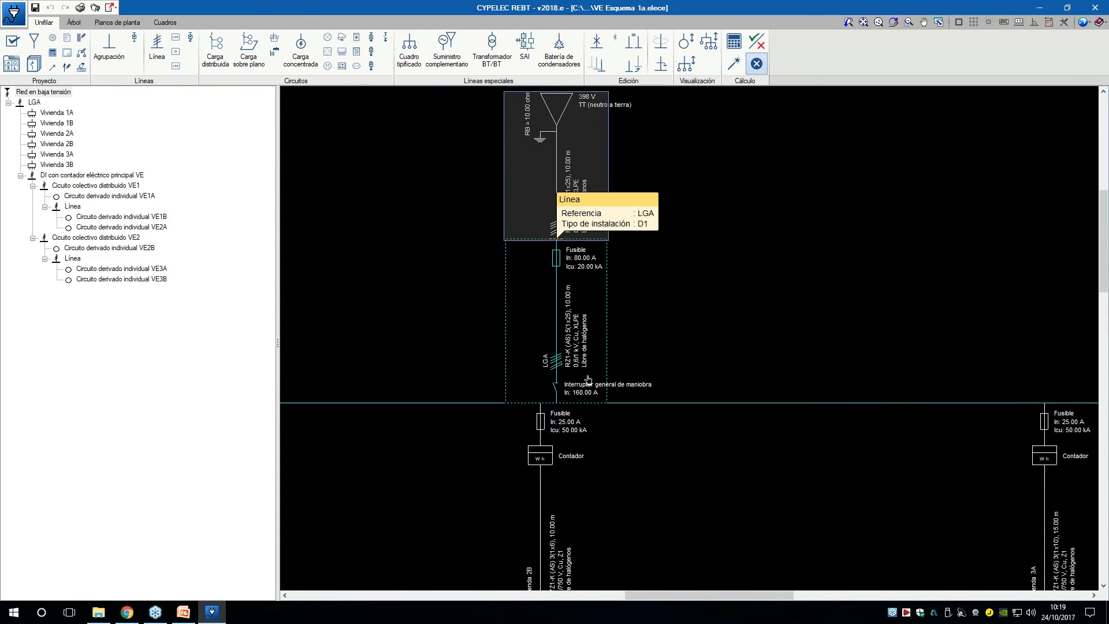
{"action": "scroll", "coordinate": [588, 379], "scroll_direction": "up", "scroll_amount": 2}
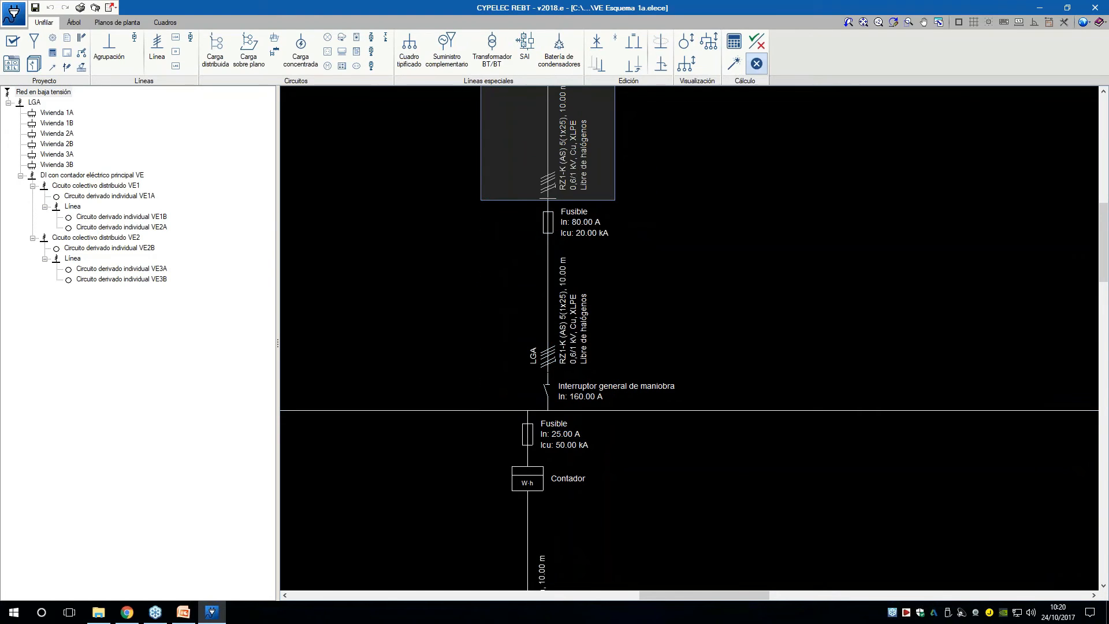
{"action": "left_click", "coordinate": [586, 365]}
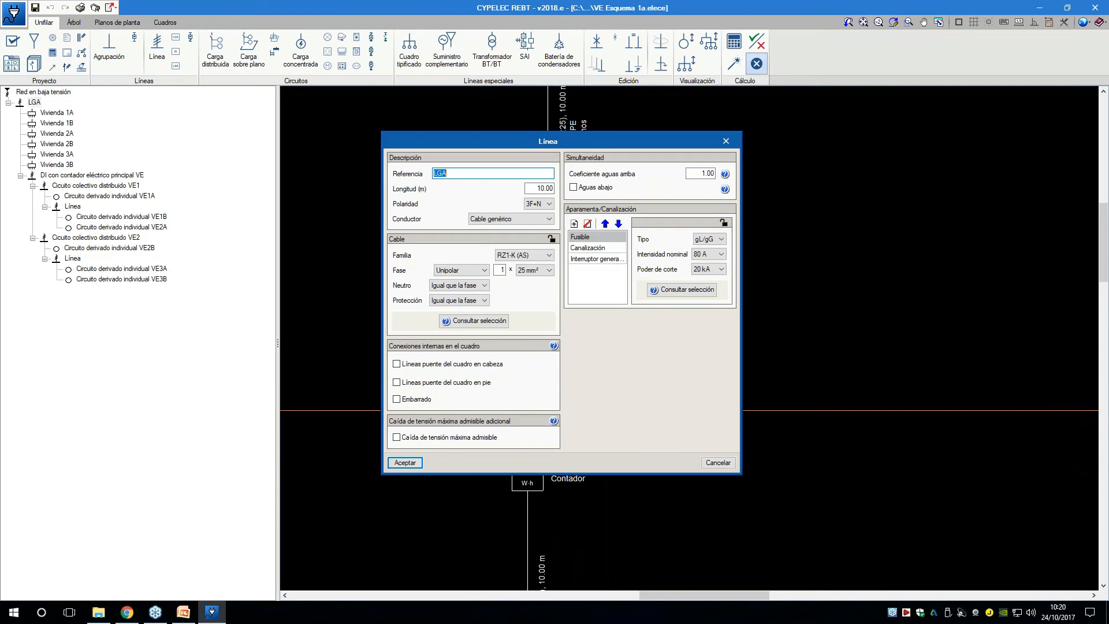
{"action": "left_click", "coordinate": [574, 224]}
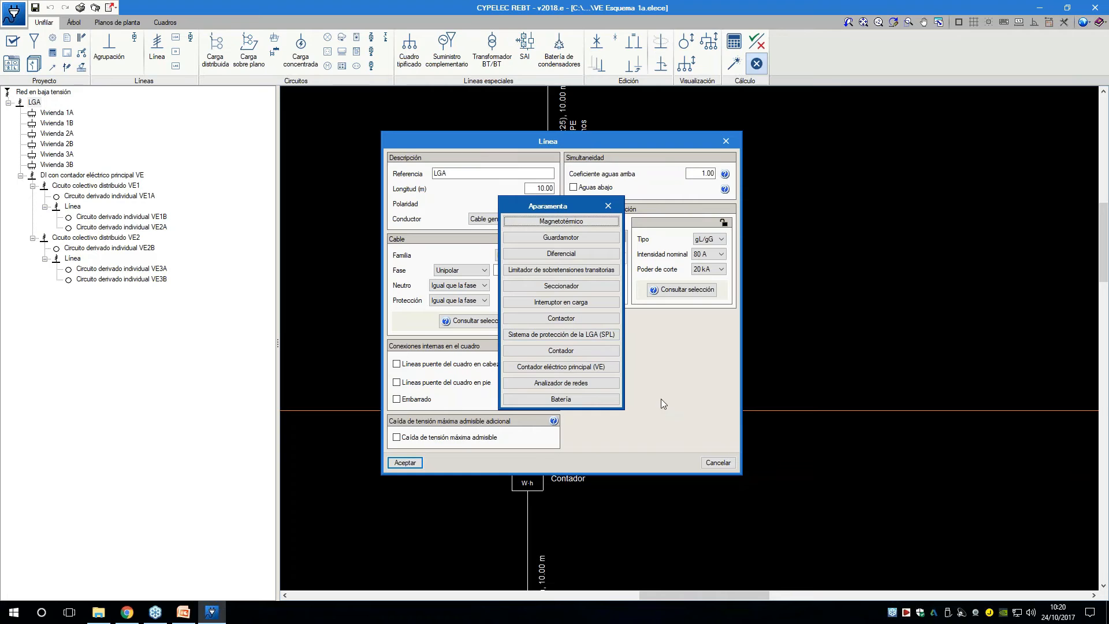
{"action": "left_click", "coordinate": [591, 339]}
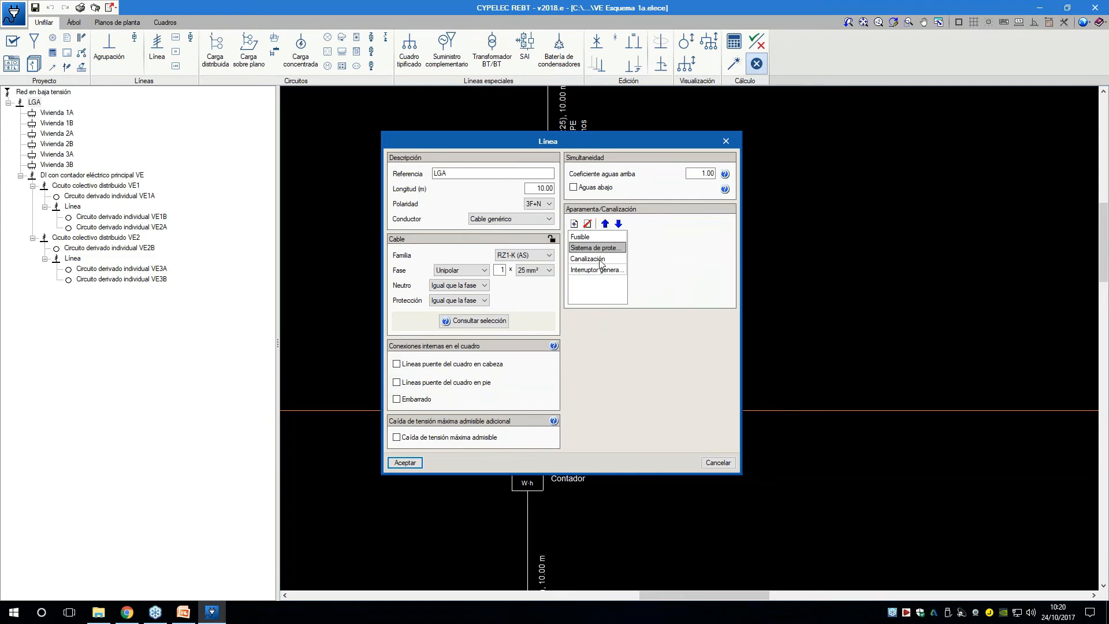
{"action": "left_click", "coordinate": [618, 224]}
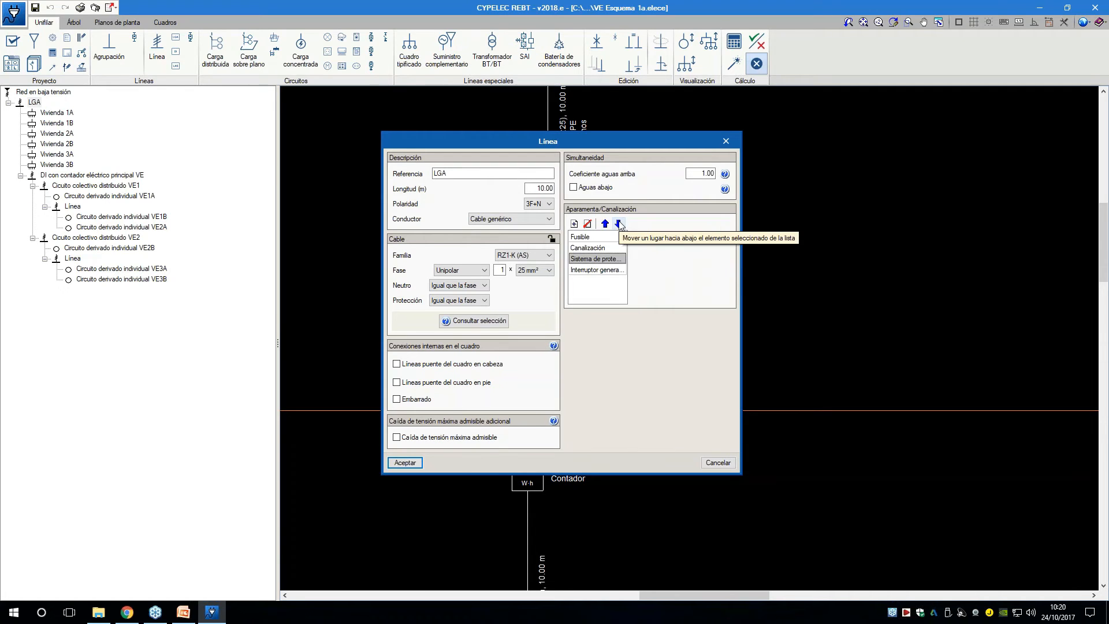
{"action": "left_click", "coordinate": [405, 462]}
{"action": "scroll", "coordinate": [745, 412], "scroll_direction": "down", "scroll_amount": 1}
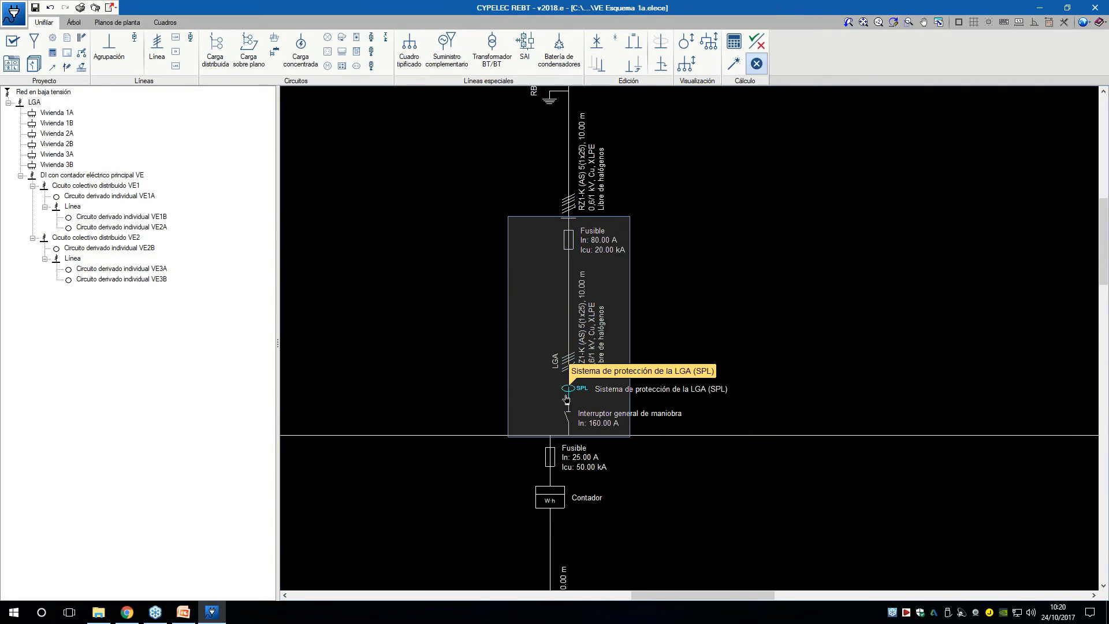
- Examine the main EV meter and the protection devices on the line DI con contador eléctrico principal VE
{"action": "scroll", "coordinate": [638, 404], "scroll_direction": "down", "scroll_amount": 2}
{"action": "middle_click_drag", "start_coordinate": [754, 473], "coordinate": [674, 312]}
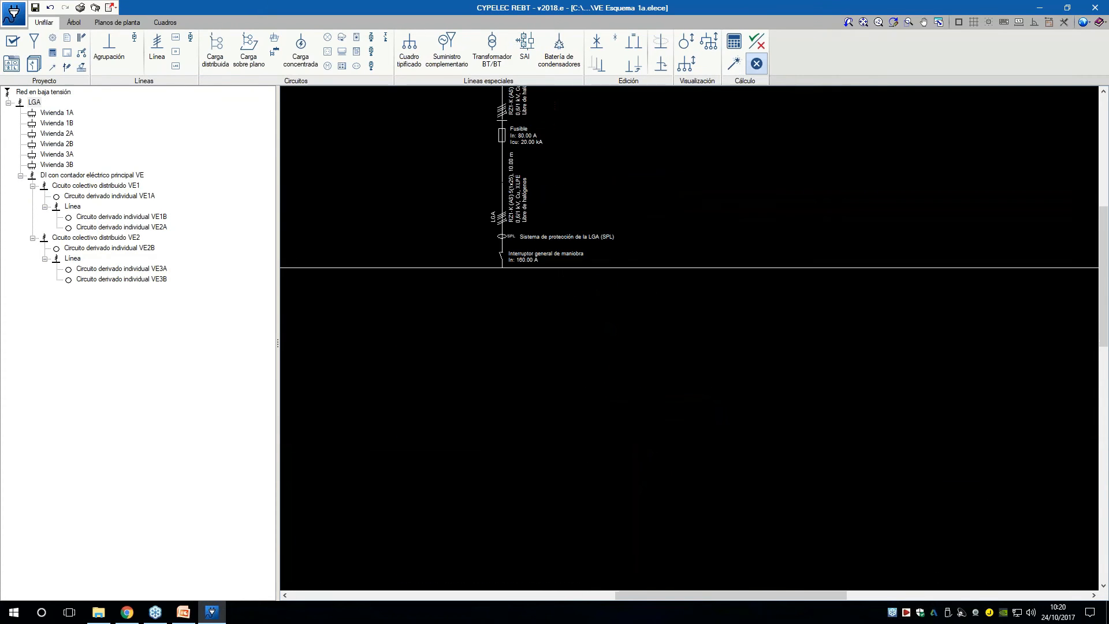
{"action": "scroll", "coordinate": [646, 303], "scroll_direction": "down", "scroll_amount": 3}
{"action": "middle_click_drag", "start_coordinate": [910, 430], "coordinate": [460, 376]}
{"action": "scroll", "coordinate": [1052, 369], "scroll_direction": "up", "scroll_amount": 4}
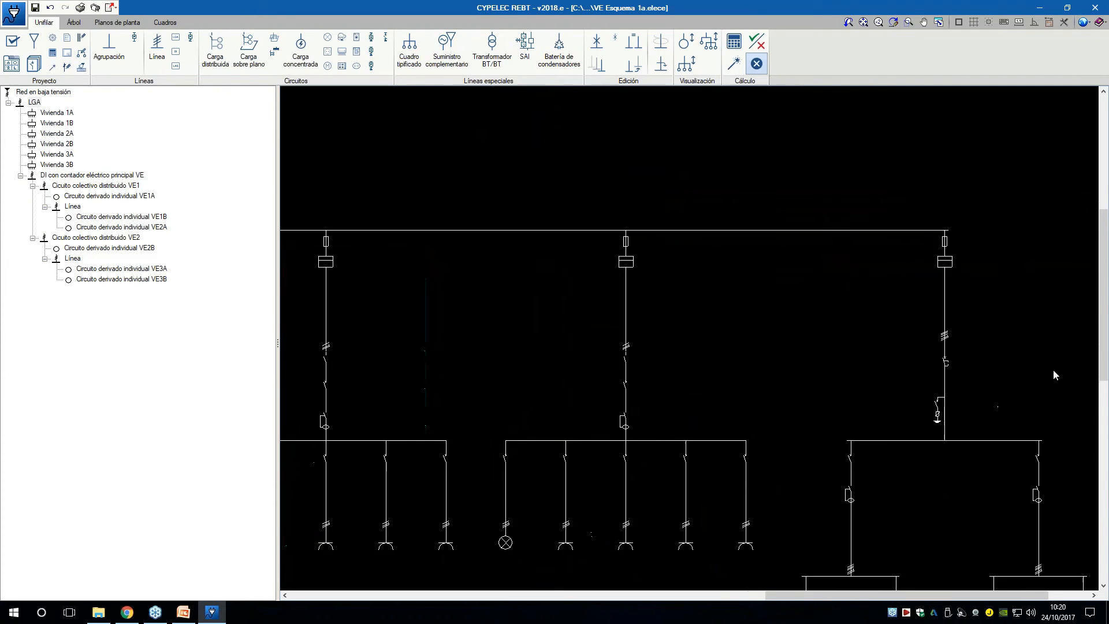
{"action": "middle_click_drag", "start_coordinate": [1035, 374], "coordinate": [986, 371]}
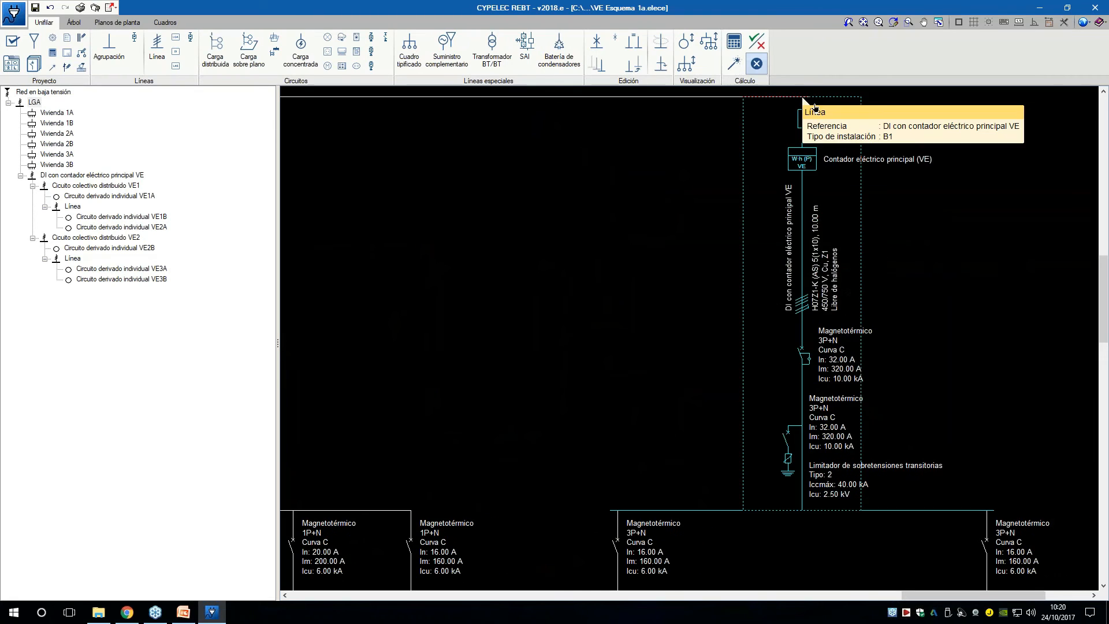
{"action": "scroll", "coordinate": [888, 362], "scroll_direction": "down", "scroll_amount": 3}
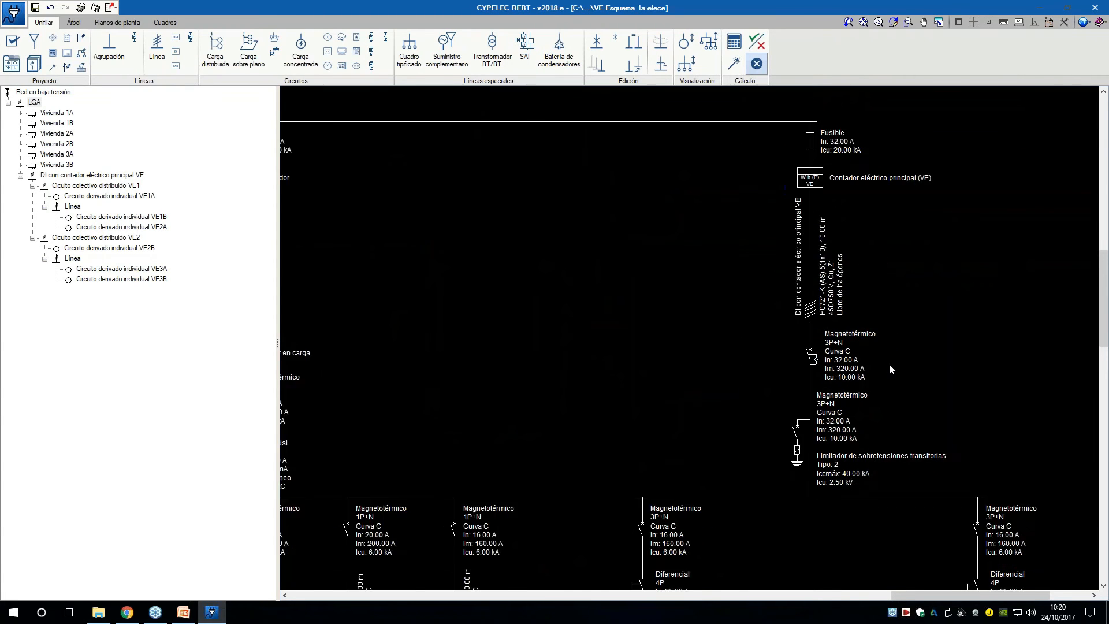
{"action": "middle_click_drag", "start_coordinate": [910, 368], "coordinate": [894, 368]}
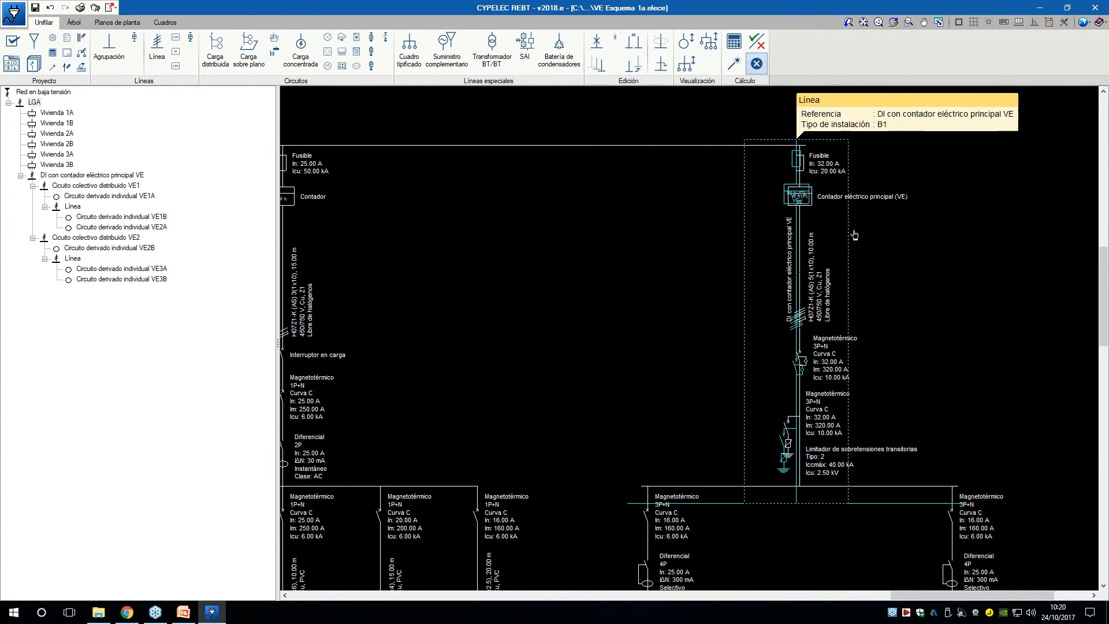
{"action": "scroll", "coordinate": [788, 115], "scroll_direction": "up", "scroll_amount": 3}
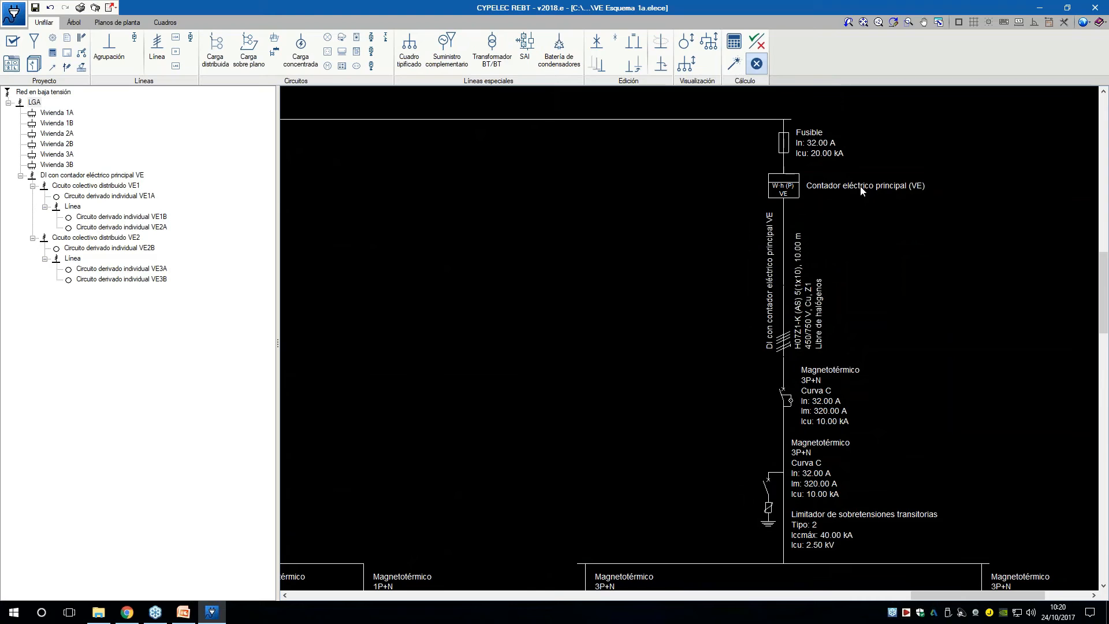
{"action": "middle_click_drag", "start_coordinate": [874, 330], "coordinate": [864, 239]}
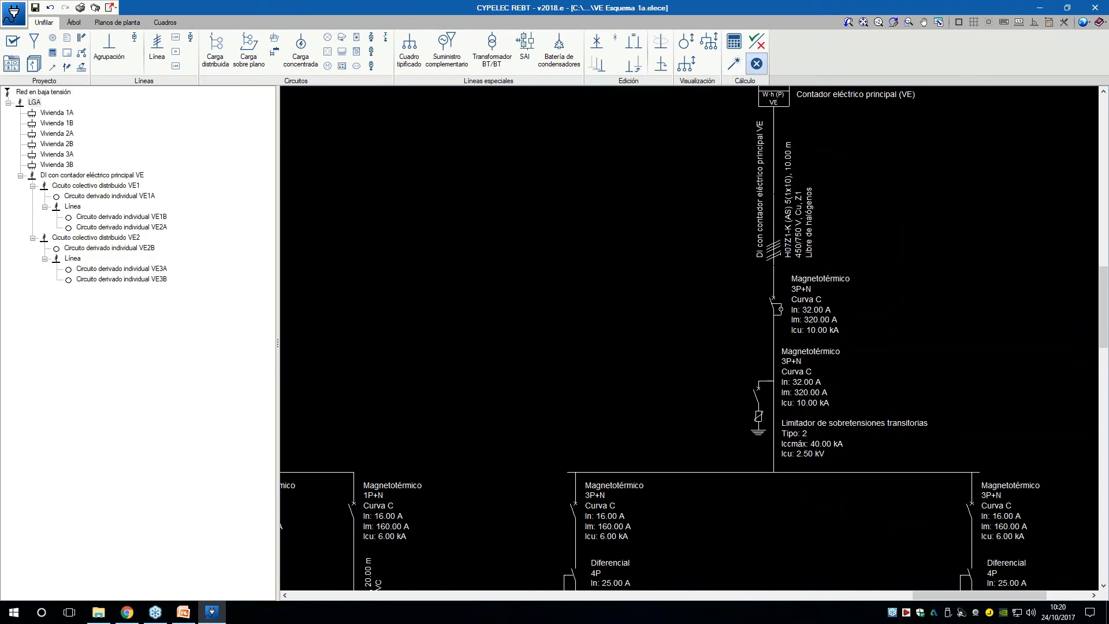
- Examine the distributed collective circuits VE1 and VE2 and the branches that derive from them
{"action": "middle_click_drag", "start_coordinate": [645, 465], "coordinate": [557, 203]}
{"action": "scroll", "coordinate": [491, 371], "scroll_direction": "down", "scroll_amount": 3}
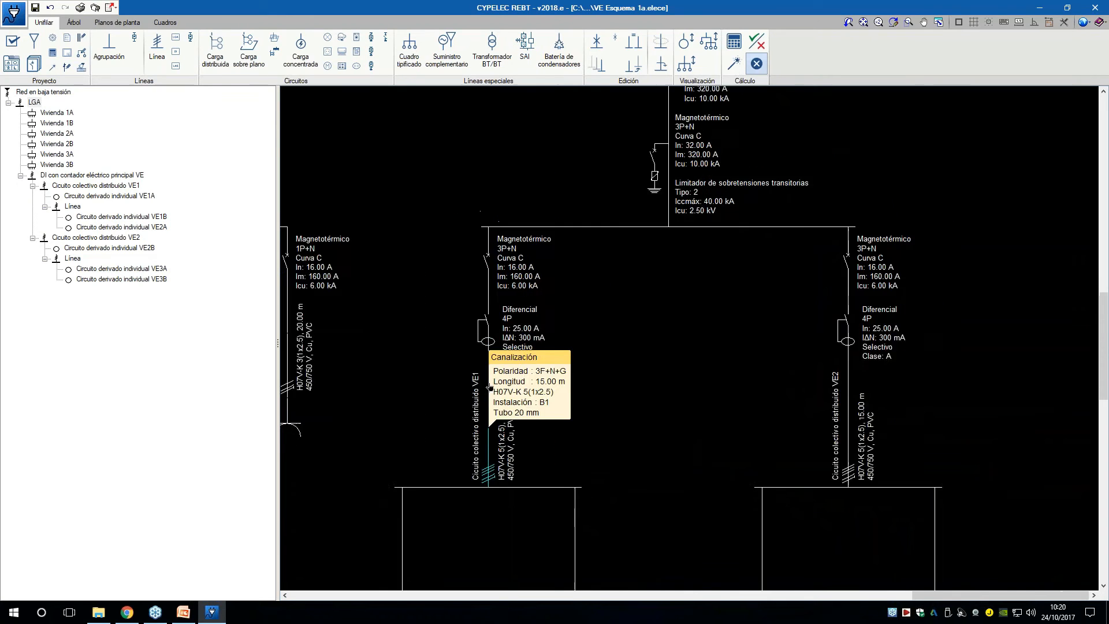
{"action": "scroll", "coordinate": [490, 303], "scroll_direction": "down", "scroll_amount": 1}
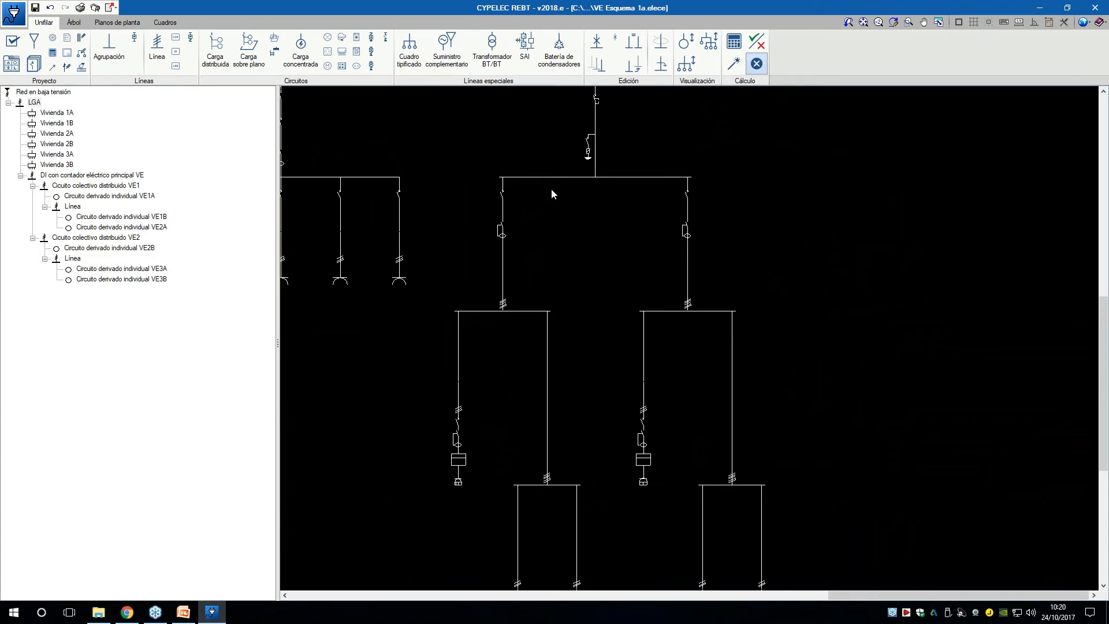
{"action": "middle_click_drag", "start_coordinate": [549, 191], "coordinate": [564, 135]}
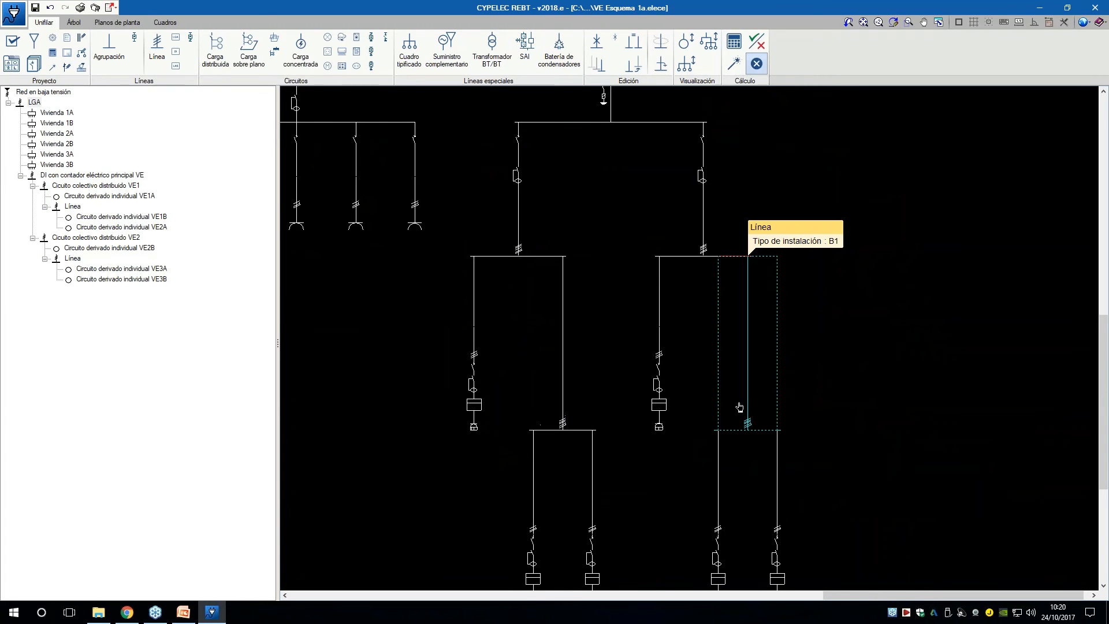
{"action": "scroll", "coordinate": [739, 407], "scroll_direction": "down", "scroll_amount": 1}
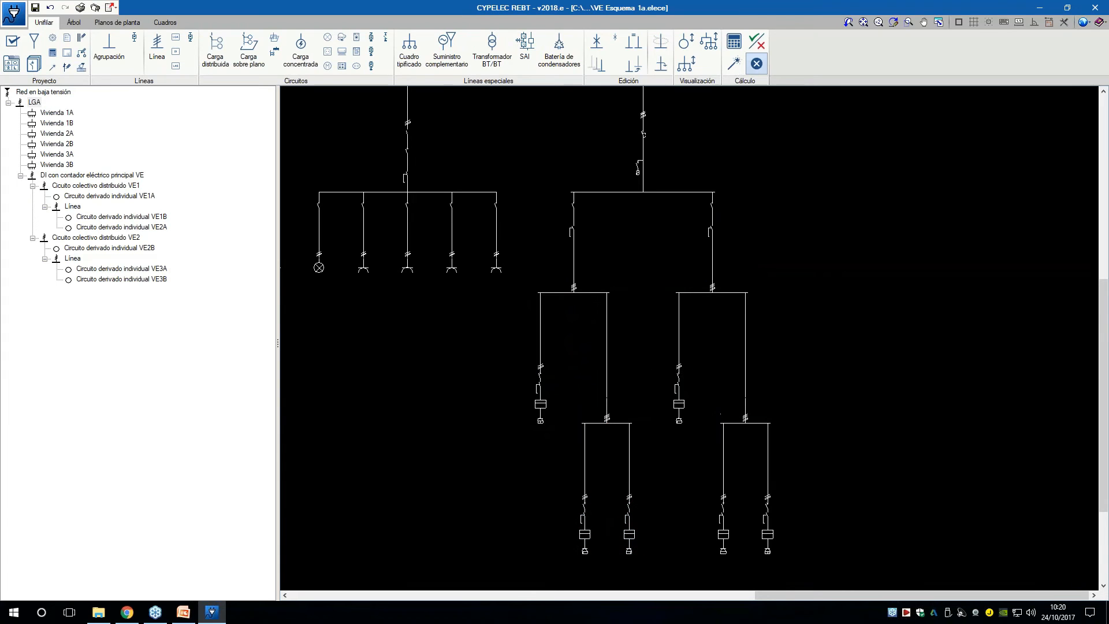
- Inspect the secondary meter in the settings of Circuito derivado individual VE3B, leaving the circuit unchanged
{"action": "scroll", "coordinate": [767, 537], "scroll_direction": "up", "scroll_amount": 3}
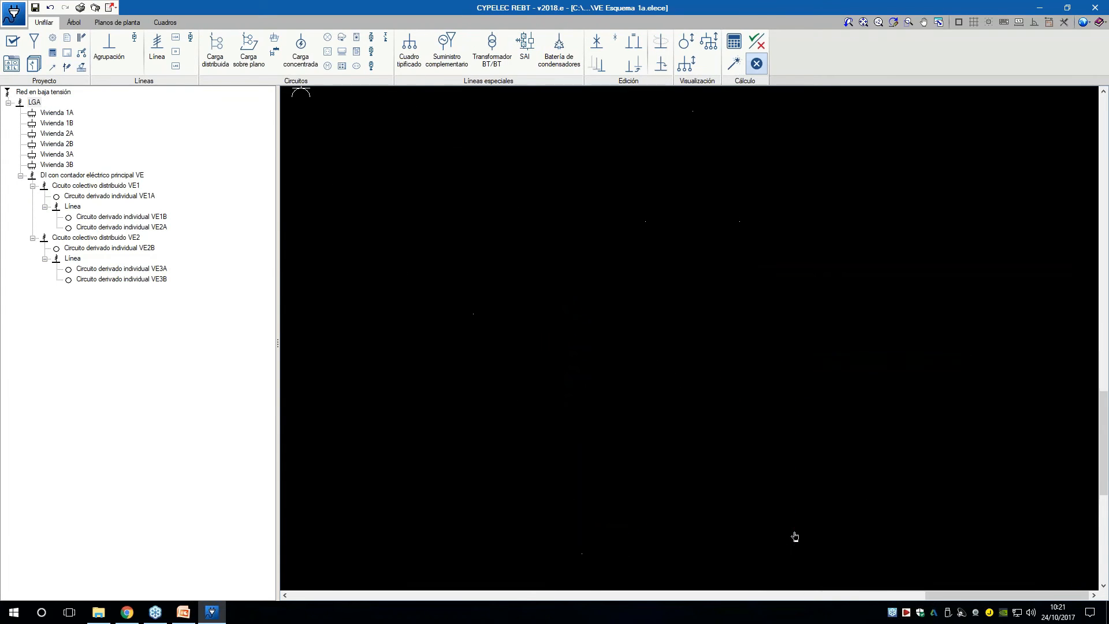
{"action": "middle_click_drag", "start_coordinate": [878, 443], "coordinate": [886, 412]}
{"action": "scroll", "coordinate": [885, 412], "scroll_direction": "up", "scroll_amount": 1}
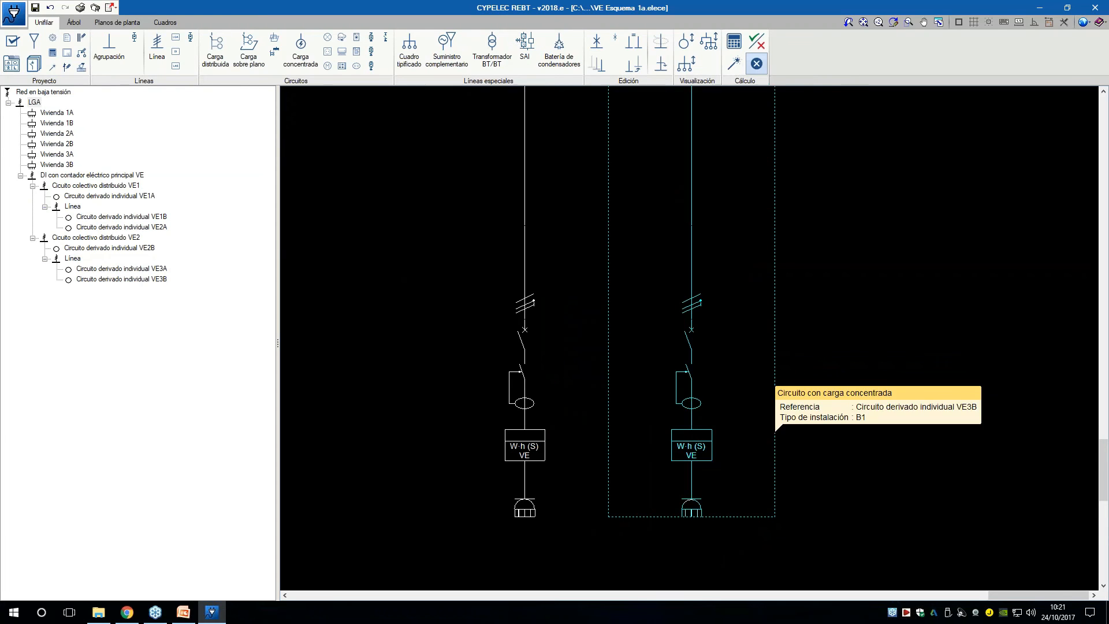
{"action": "left_click", "coordinate": [737, 425]}
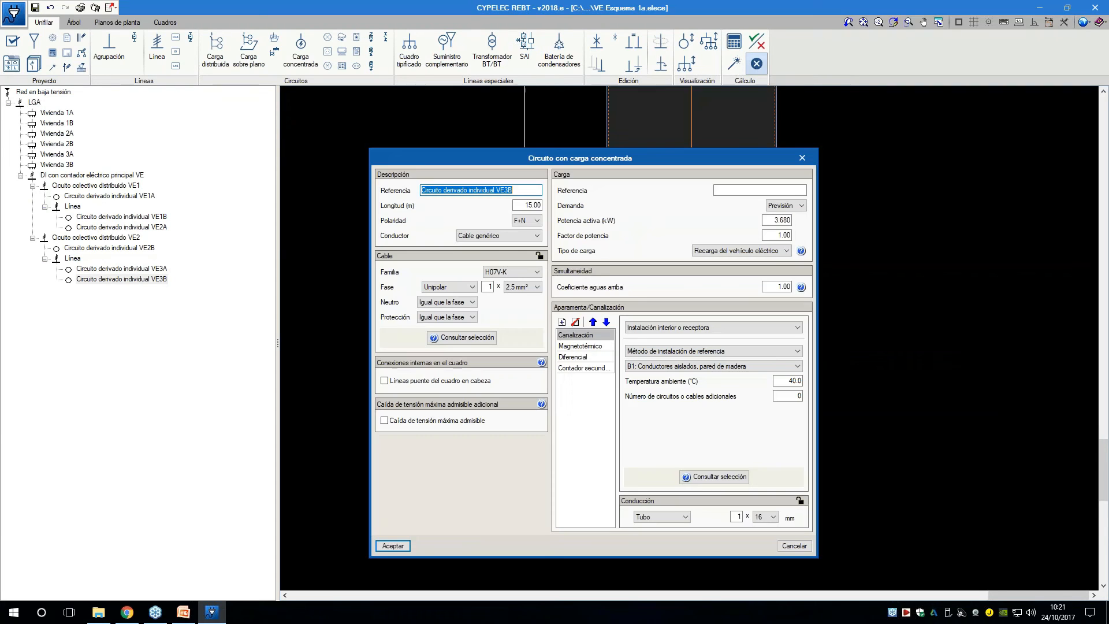
{"action": "left_click", "coordinate": [580, 369]}
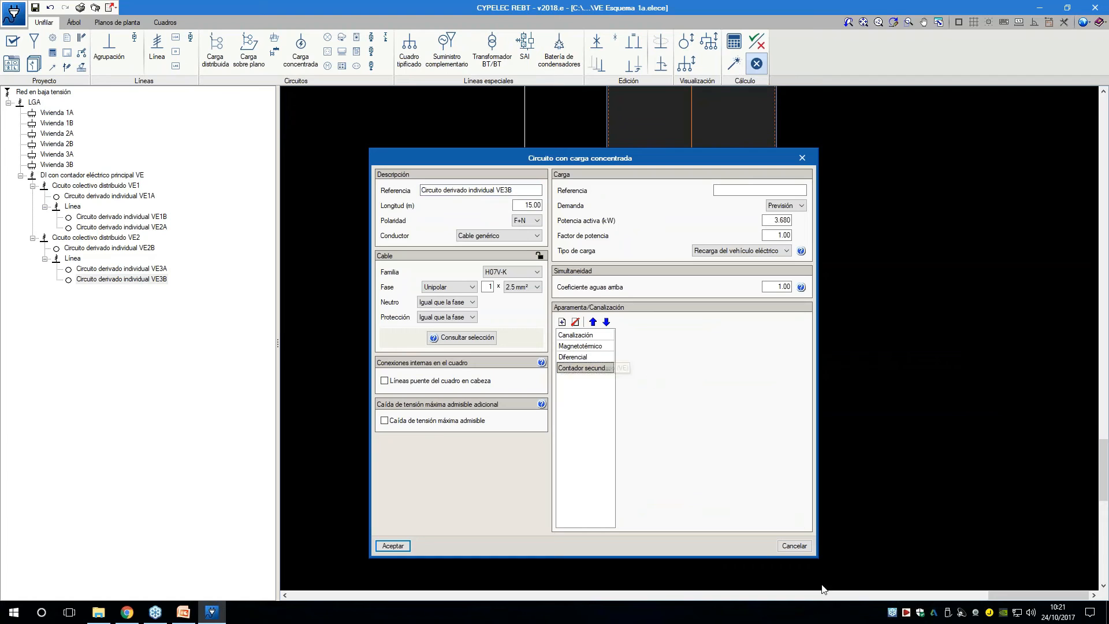
{"action": "left_click", "coordinate": [794, 545]}
{"action": "scroll", "coordinate": [836, 466], "scroll_direction": "down", "scroll_amount": 3}
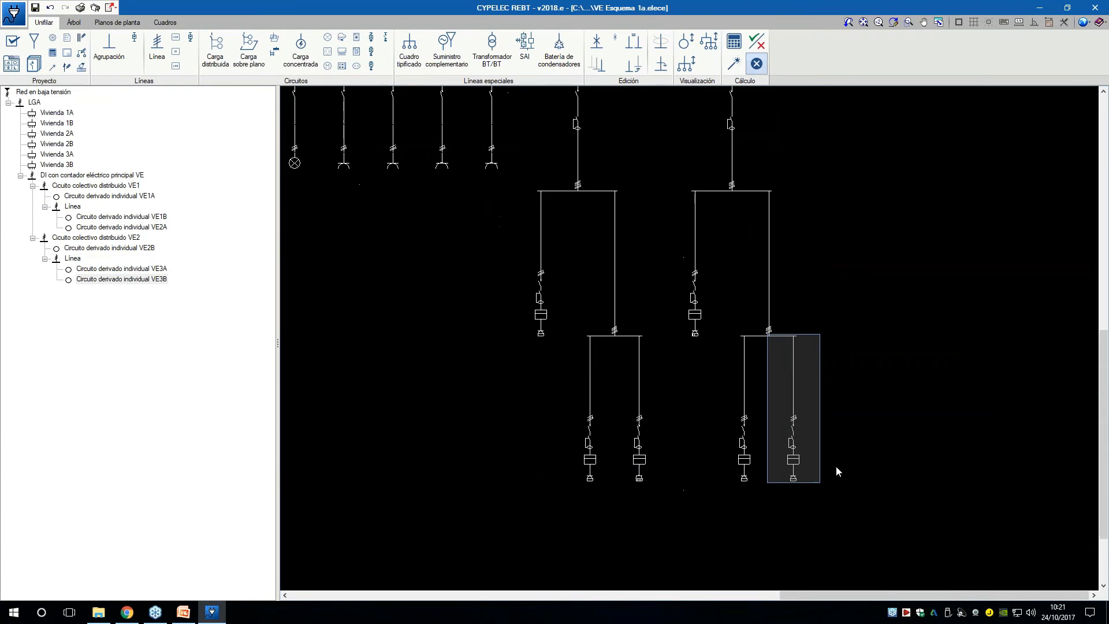
- Calculate the installation and review circuit VE3B's EV charging protection check (ITC-BT-52, apartado 6)
{"action": "left_click", "coordinate": [733, 41]}
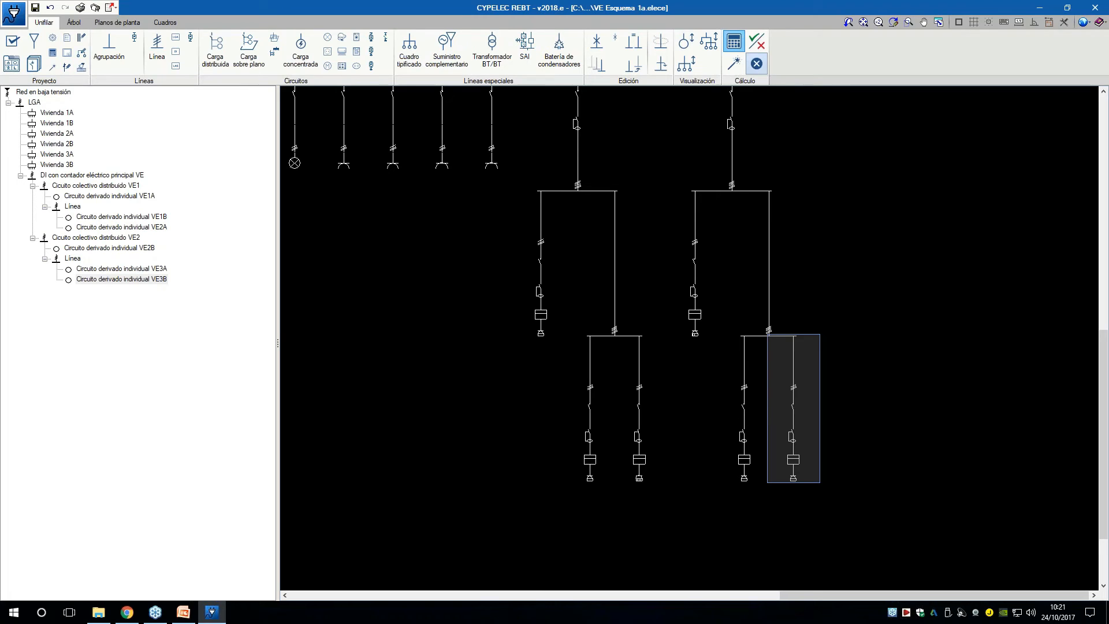
{"action": "left_click", "coordinate": [814, 420]}
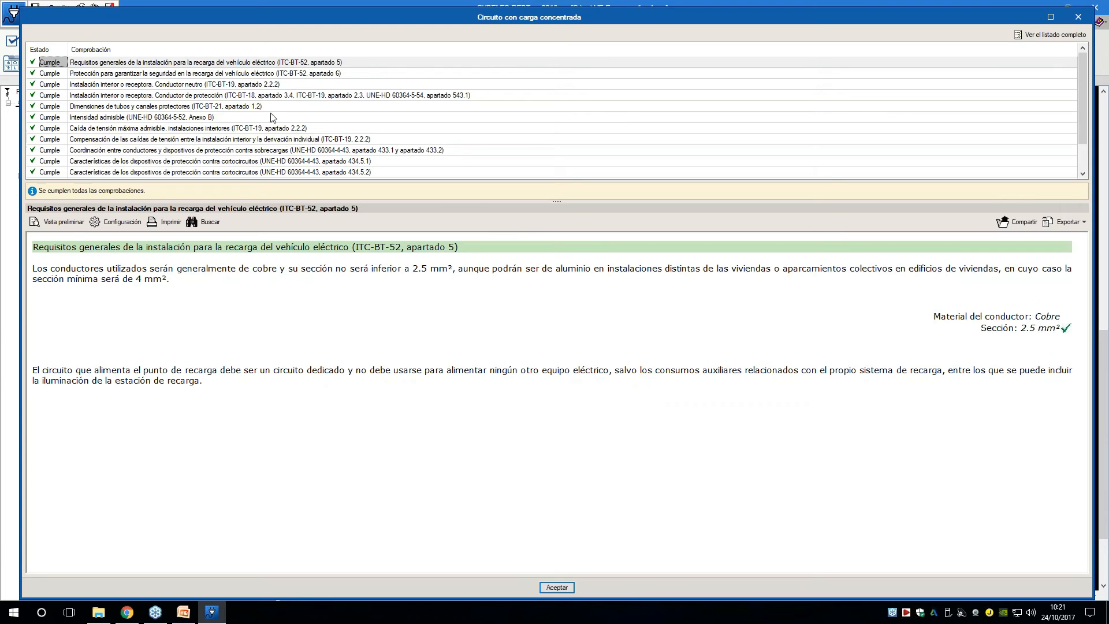
{"action": "left_click", "coordinate": [124, 74]}
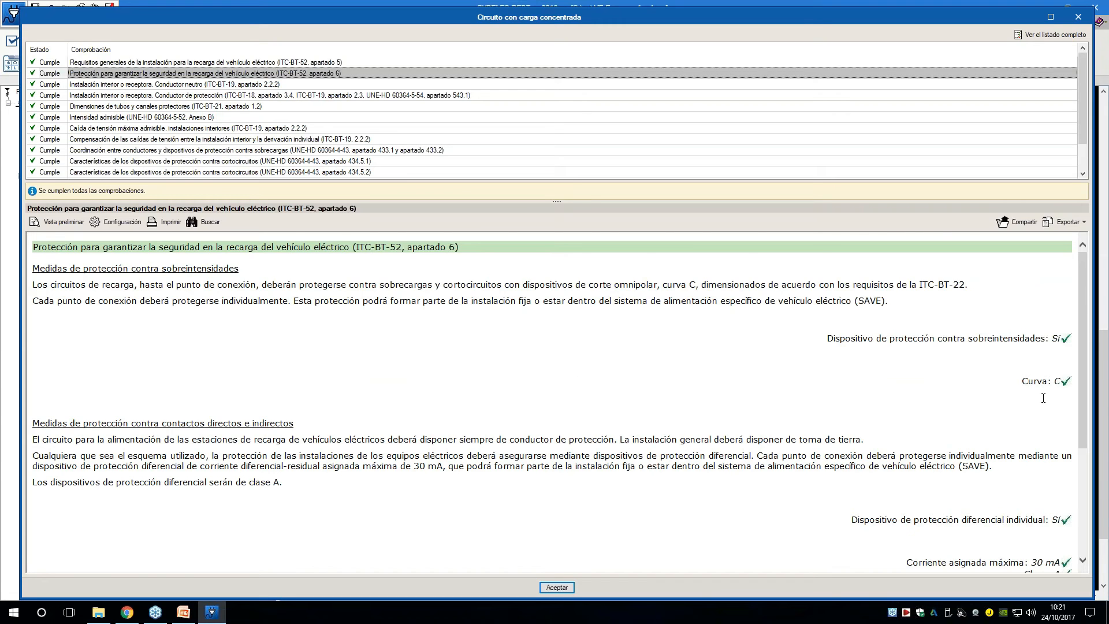
{"action": "scroll", "coordinate": [1042, 398], "scroll_direction": "down", "scroll_amount": 3}
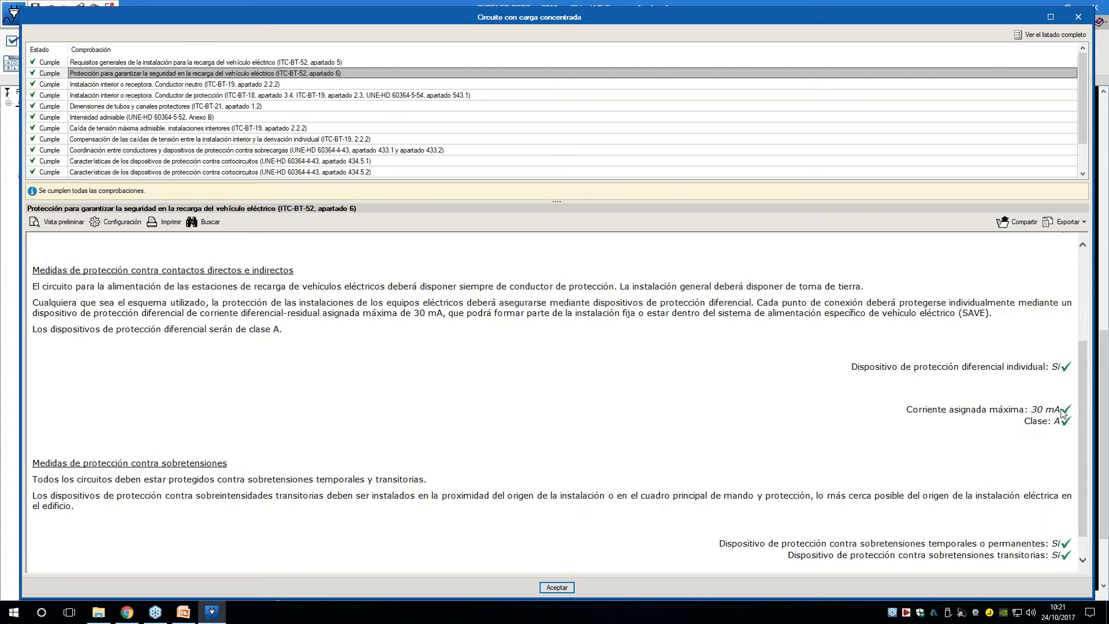
{"action": "scroll", "coordinate": [1045, 424], "scroll_direction": "down", "scroll_amount": 1}
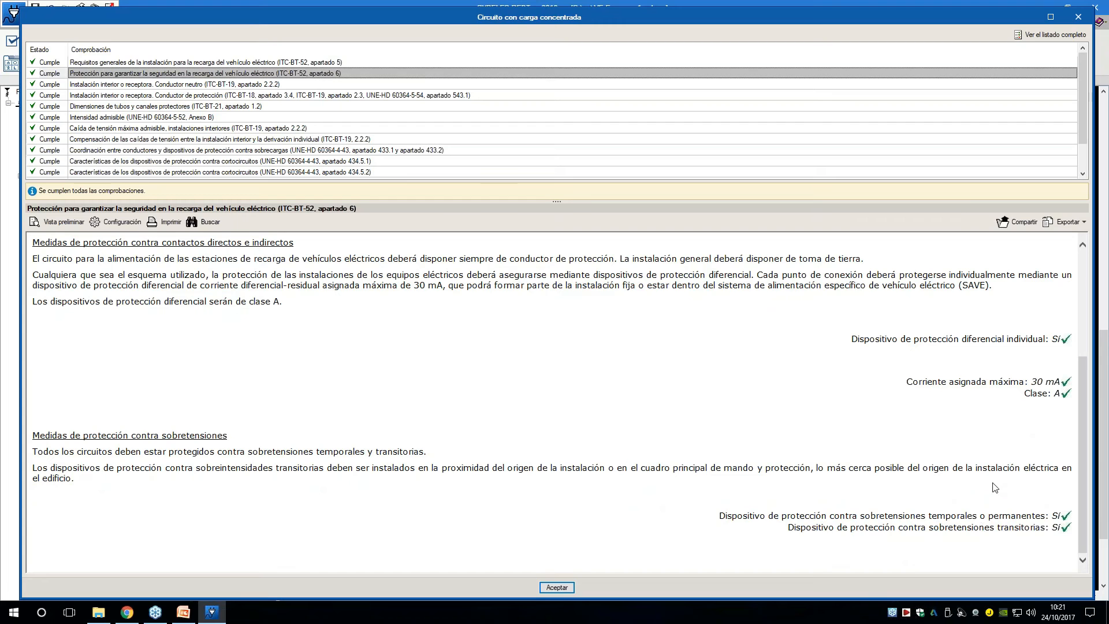
{"action": "left_click", "coordinate": [1078, 18]}
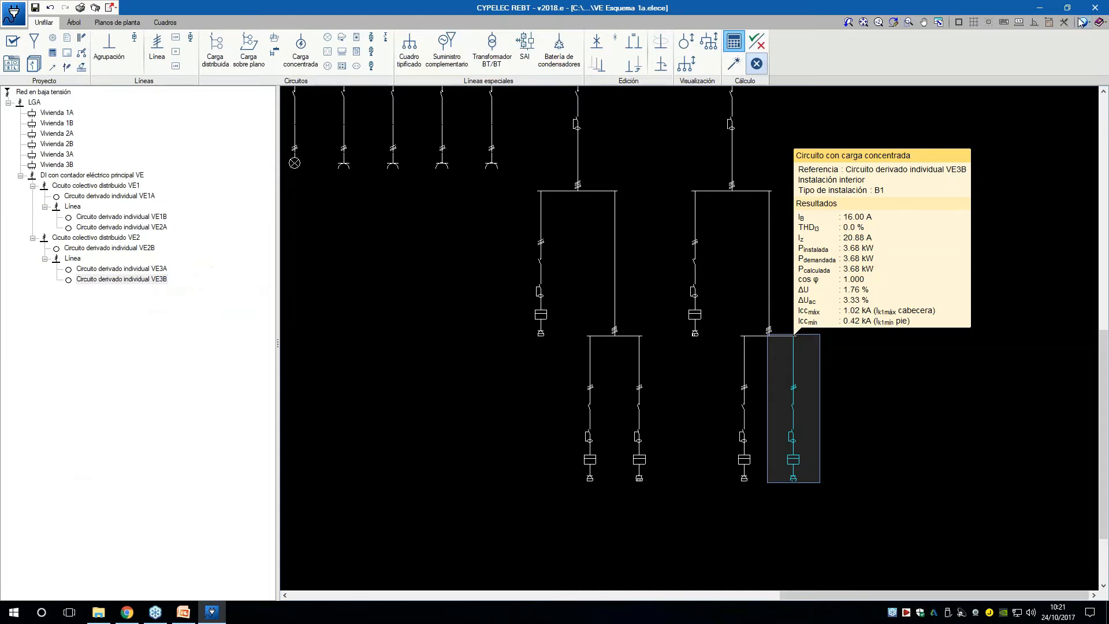
- Examine the calculated results of circuit VE3B and the circuit breakers and surge limiter on the main EV line
{"action": "scroll", "coordinate": [857, 400], "scroll_direction": "up", "scroll_amount": 2}
{"action": "mouse_move", "coordinate": [740, 469]}
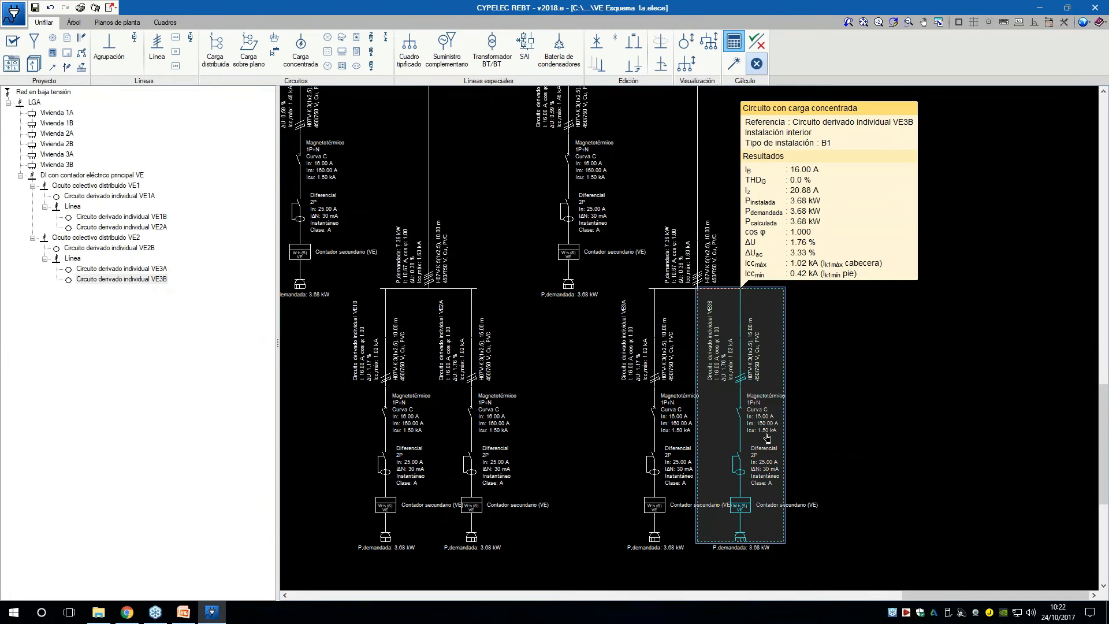
{"action": "scroll", "coordinate": [852, 306], "scroll_direction": "down", "scroll_amount": 1}
{"action": "middle_click_drag", "start_coordinate": [846, 293], "coordinate": [881, 514]}
{"action": "middle_click_drag", "start_coordinate": [792, 165], "coordinate": [877, 346]}
{"action": "scroll", "coordinate": [757, 349], "scroll_direction": "up", "scroll_amount": 3}
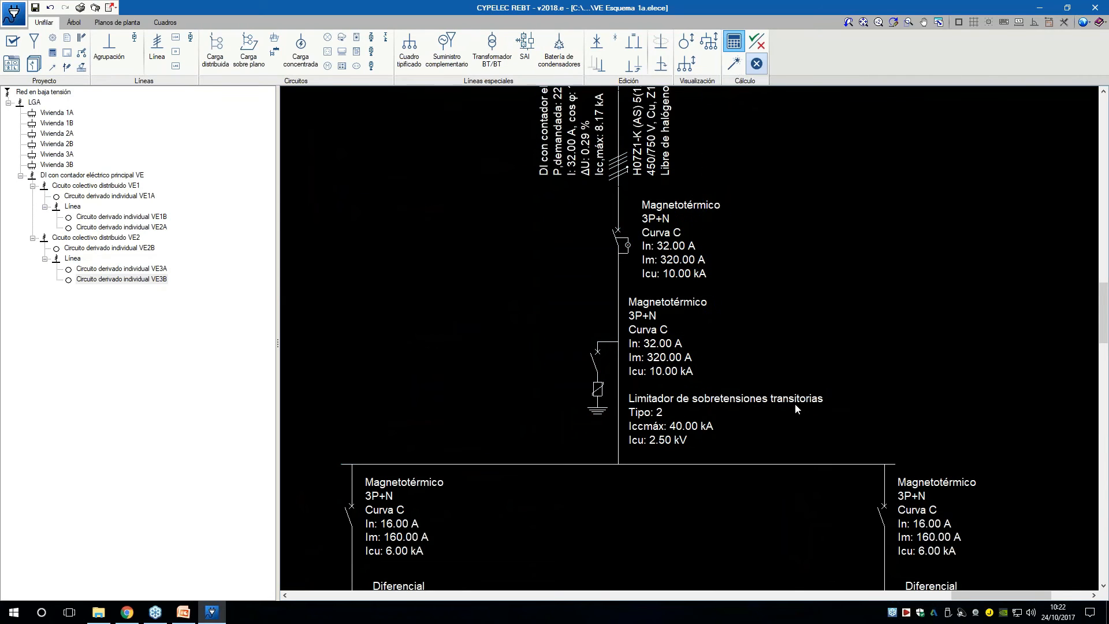
{"action": "mouse_move", "coordinate": [624, 246]}
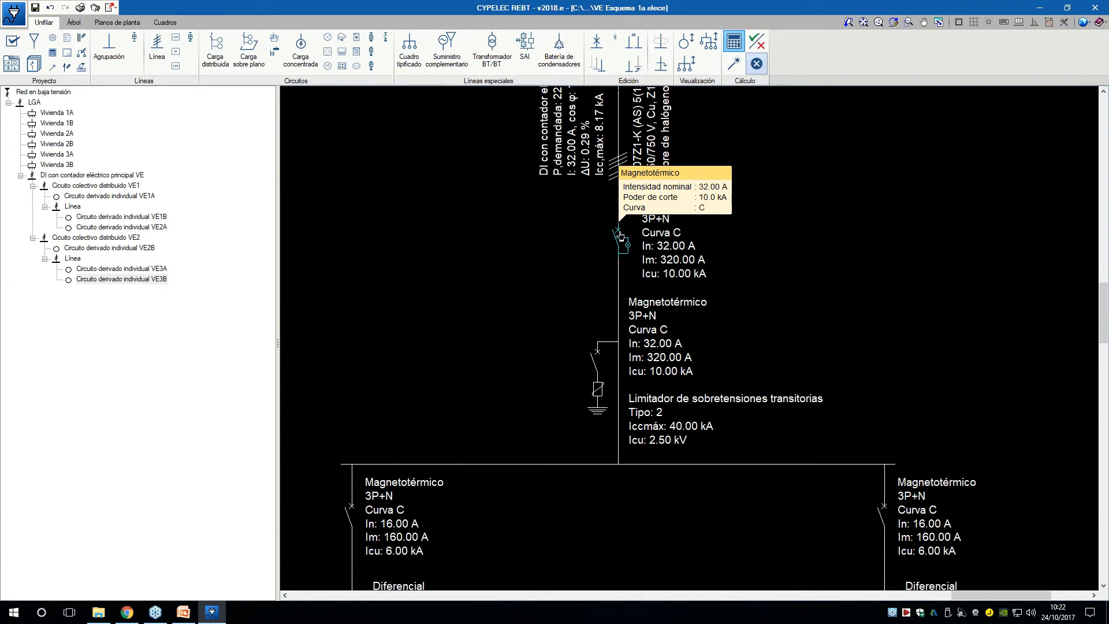
{"action": "scroll", "coordinate": [860, 281], "scroll_direction": "down", "scroll_amount": 8}
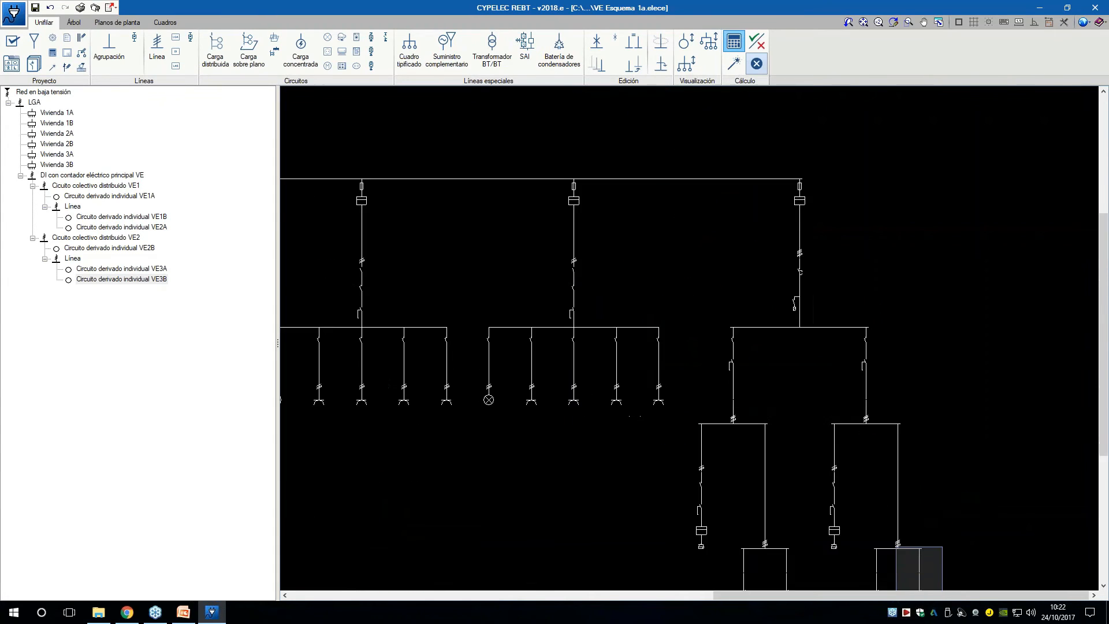
{"action": "scroll", "coordinate": [895, 286], "scroll_direction": "down", "scroll_amount": 6}
{"action": "scroll", "coordinate": [946, 427], "scroll_direction": "up", "scroll_amount": 8}
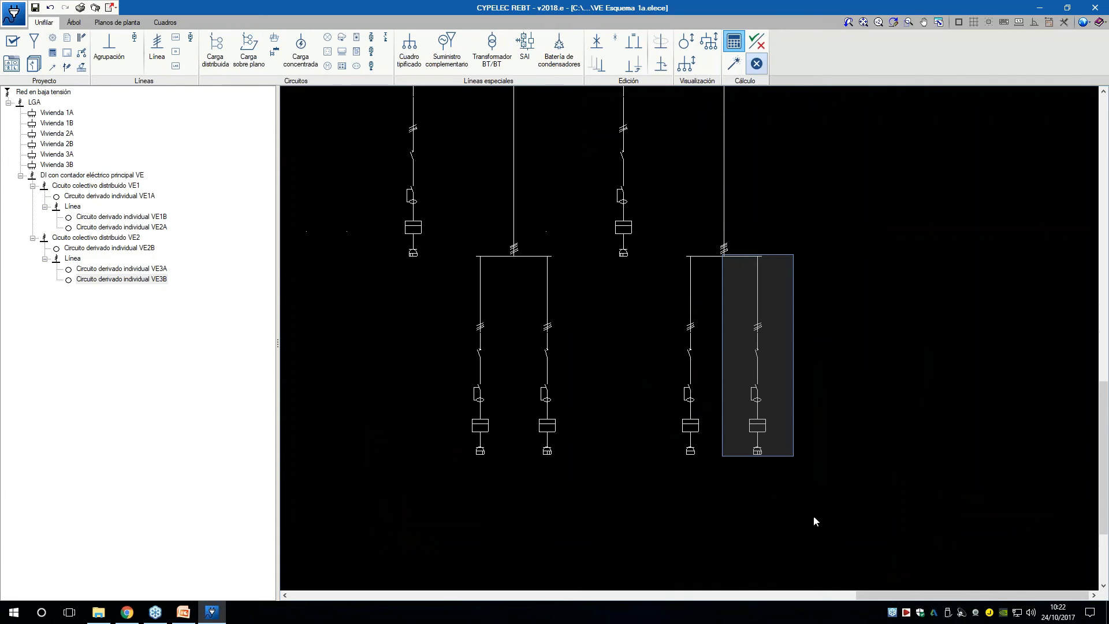